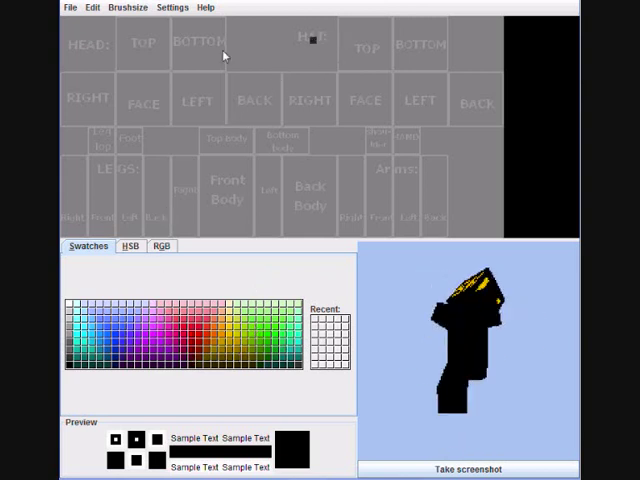
Step: Choose a brush size and mix a tan skin colour in the HSB picker
click(127, 8)
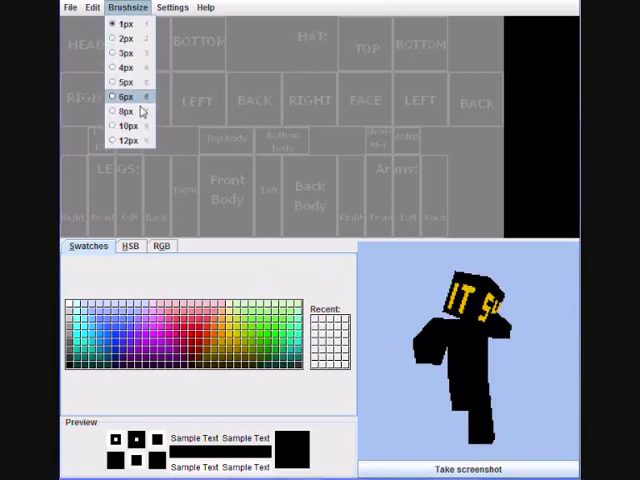
click(143, 113)
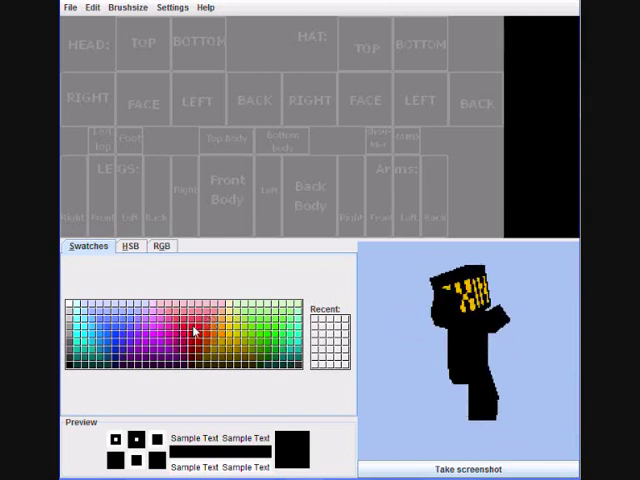
click(131, 246)
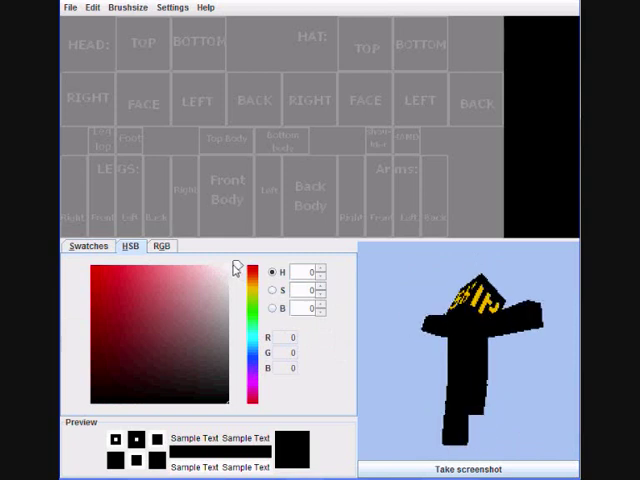
click(236, 291)
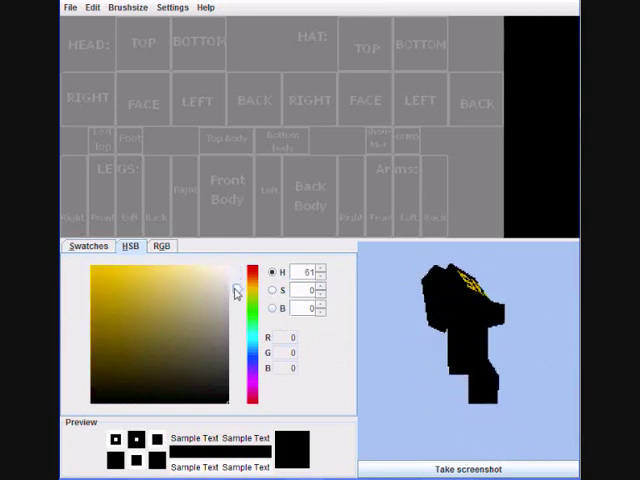
click(237, 285)
drag(177, 291, 185, 285)
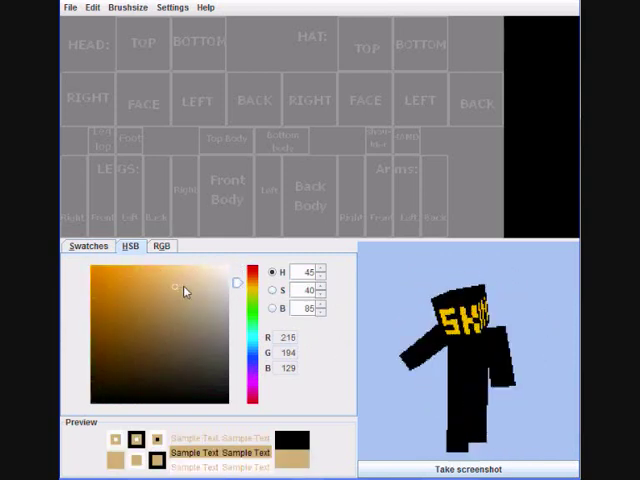
click(173, 298)
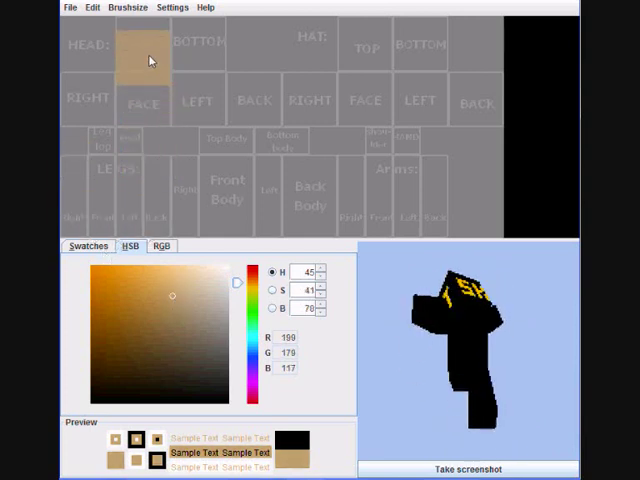
Step: Paint the head's face, left, right, top and bottom cells tan
click(150, 111)
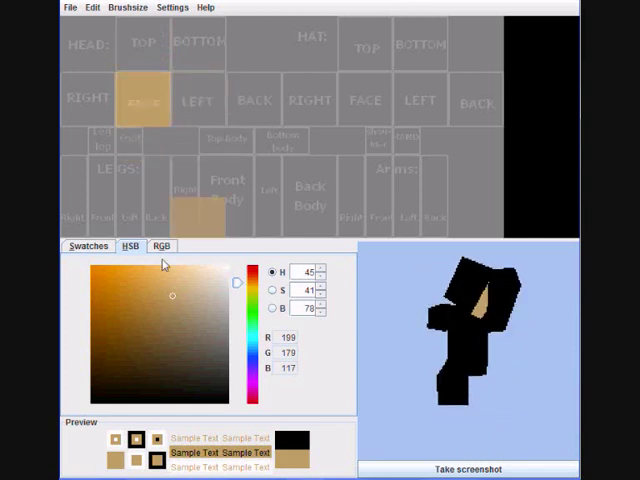
click(90, 246)
click(202, 106)
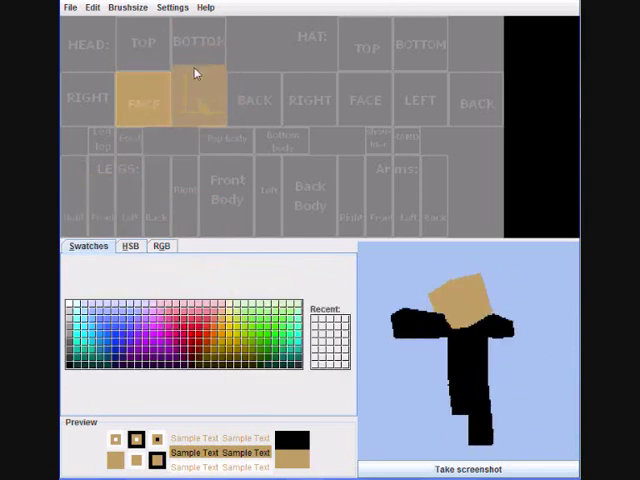
click(200, 52)
click(140, 54)
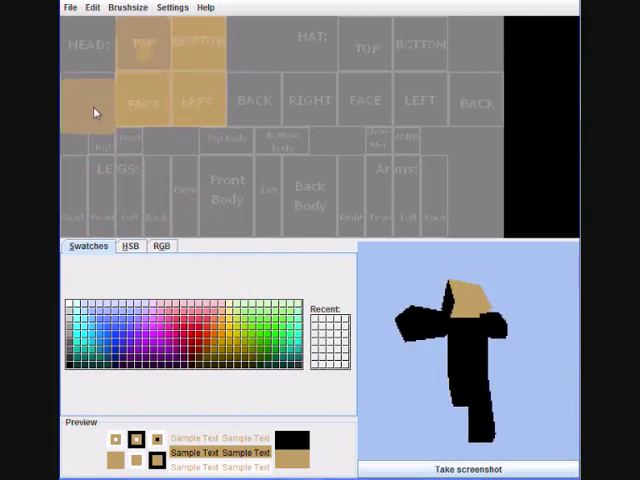
click(90, 103)
Step: Paint the leg sides and lower front body tan
drag(120, 160, 123, 220)
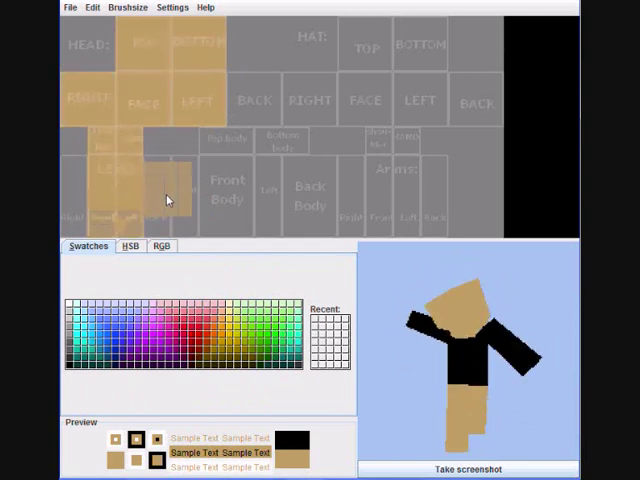
click(175, 197)
click(75, 191)
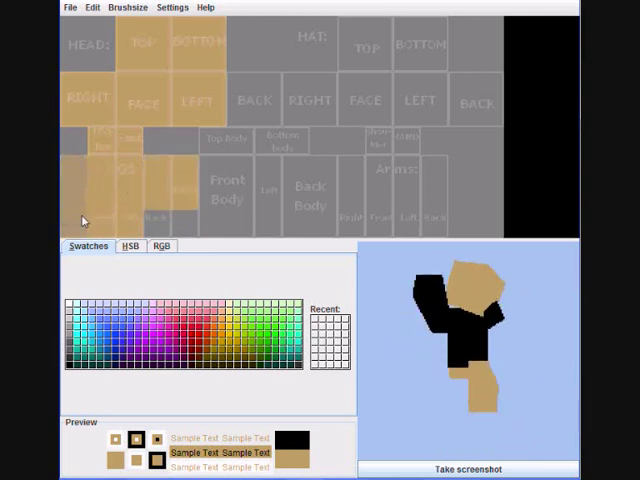
mouse_move(180, 215)
mouse_down()
mouse_move(266, 228)
mouse_move(428, 222)
mouse_move(368, 199)
mouse_move(234, 176)
mouse_move(235, 167)
mouse_move(290, 142)
mouse_up()
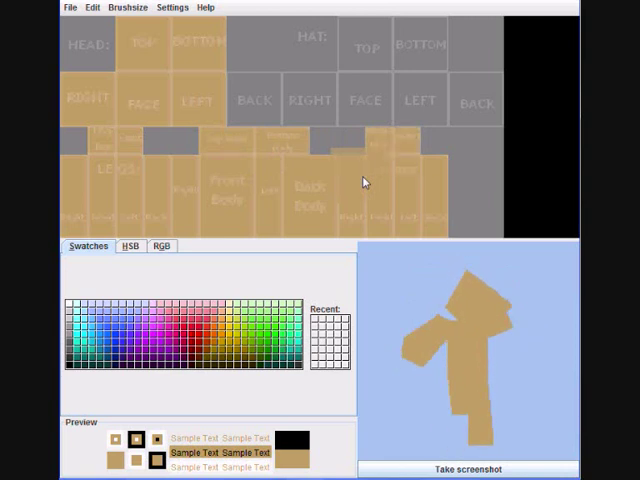
Step: Select blue from Swatches and set a 1px brush, undoing stray dots
click(116, 350)
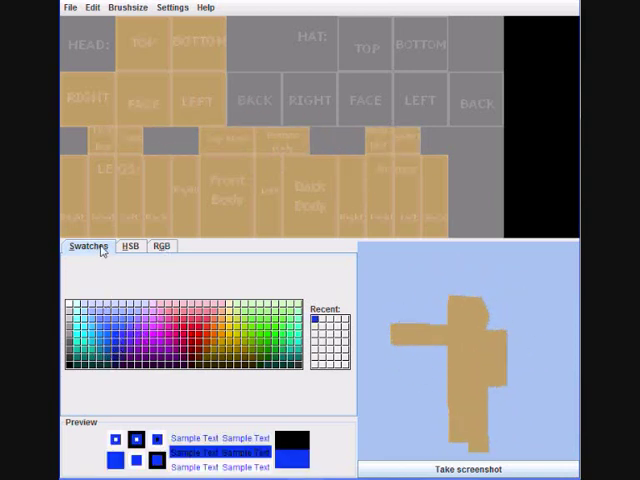
click(122, 185)
key(ctrl+z)
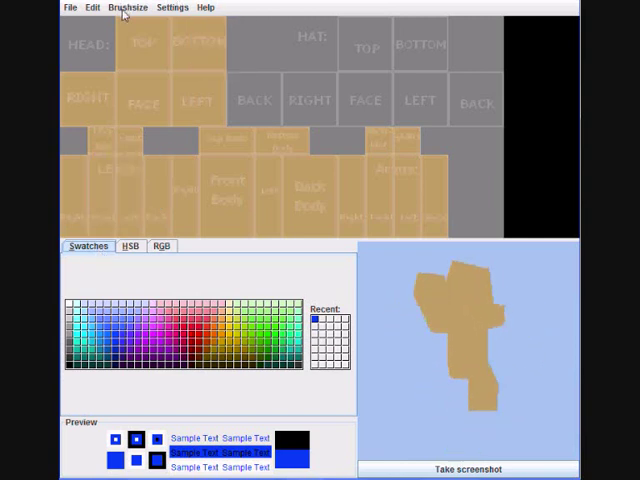
click(128, 7)
click(130, 23)
click(146, 61)
key(ctrl+z)
click(160, 97)
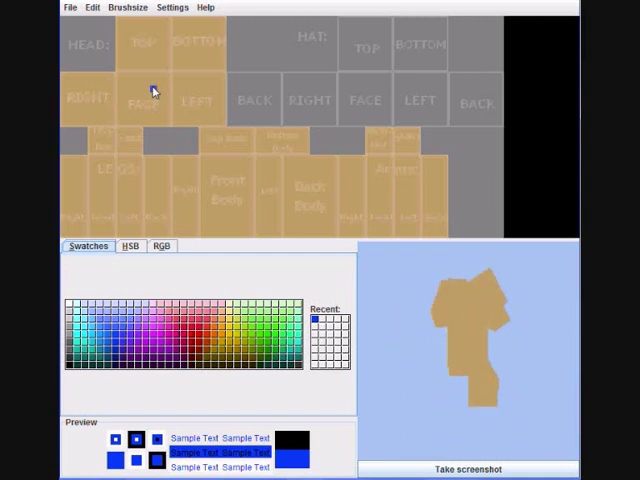
Step: Paint two blue eyes with white pixels beside them and a black mouth line
click(153, 91)
click(167, 78)
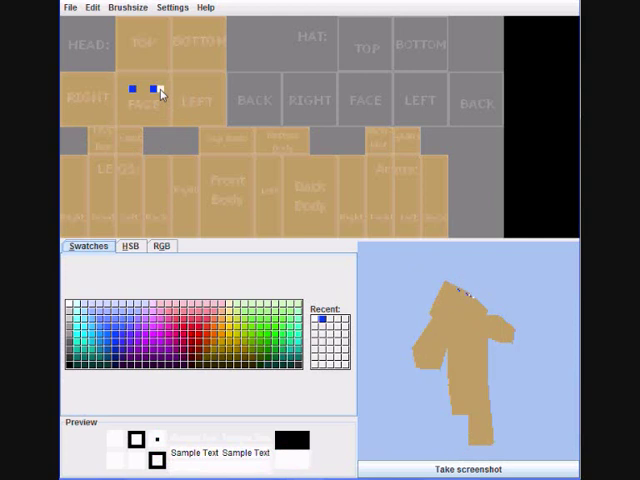
click(159, 90)
click(127, 90)
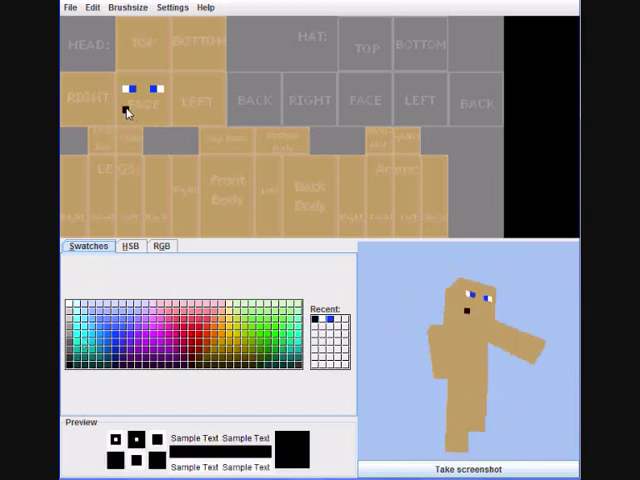
drag(141, 113, 146, 113)
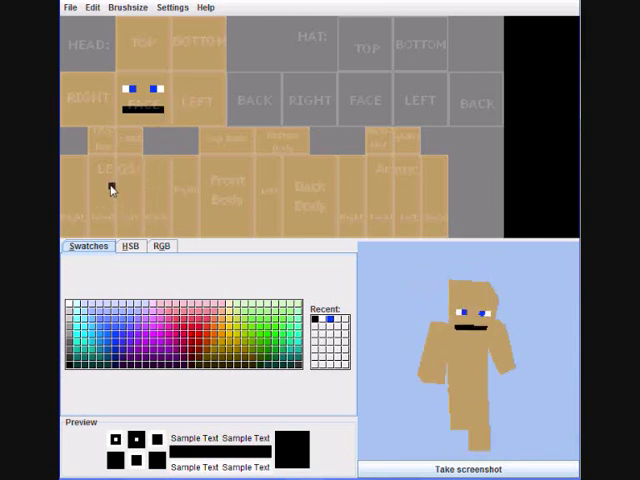
Step: Paint a black band across the hips and upper leg cells
click(200, 216)
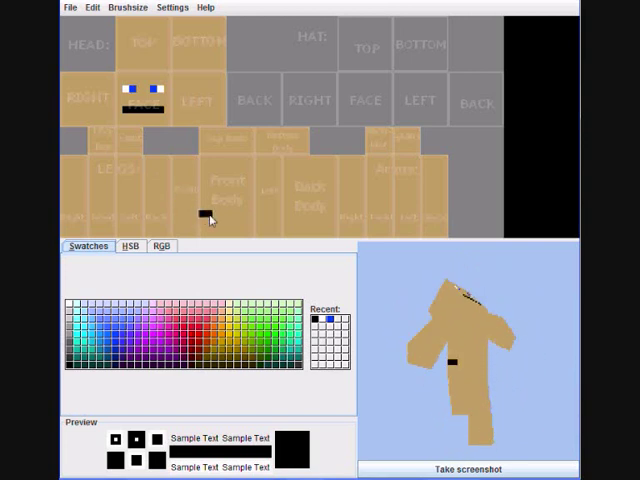
drag(226, 219, 250, 219)
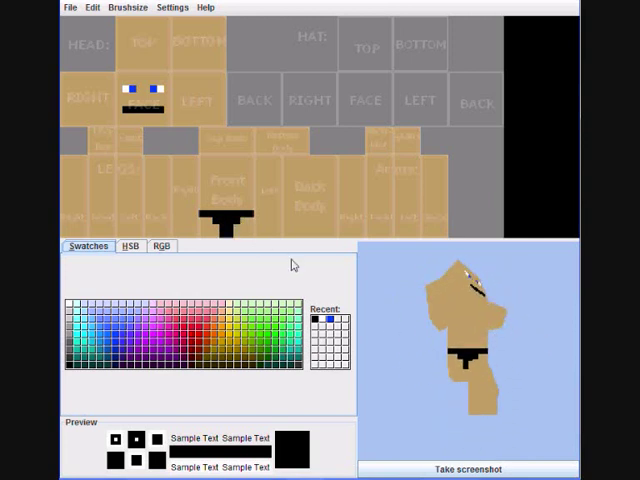
drag(258, 218, 275, 218)
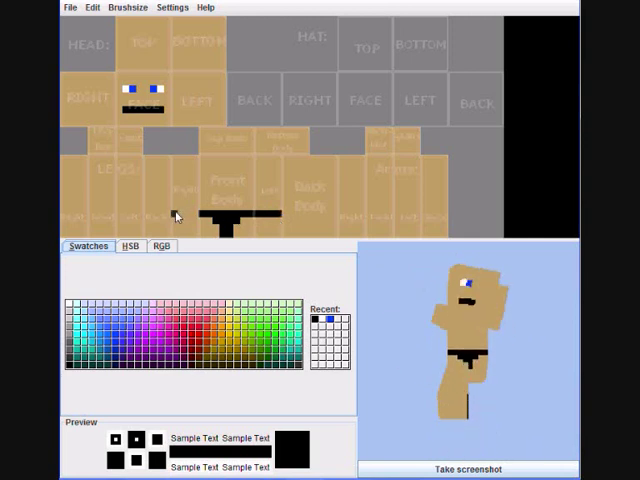
drag(174, 216, 200, 216)
drag(275, 218, 329, 219)
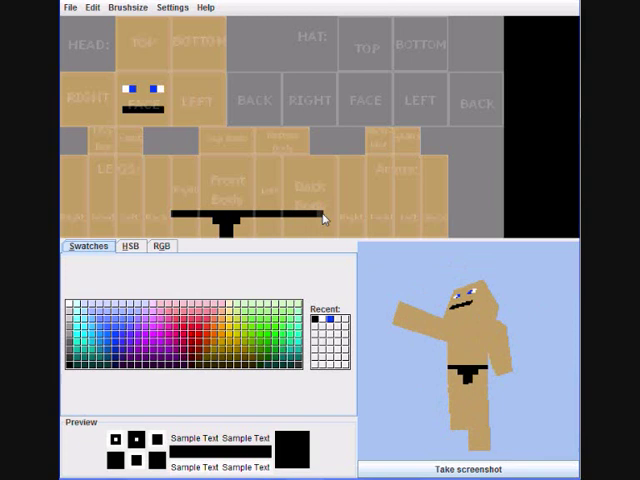
Step: Rotate the 3D preview to check the underwear, then pick a larger brush size
drag(416, 314, 568, 348)
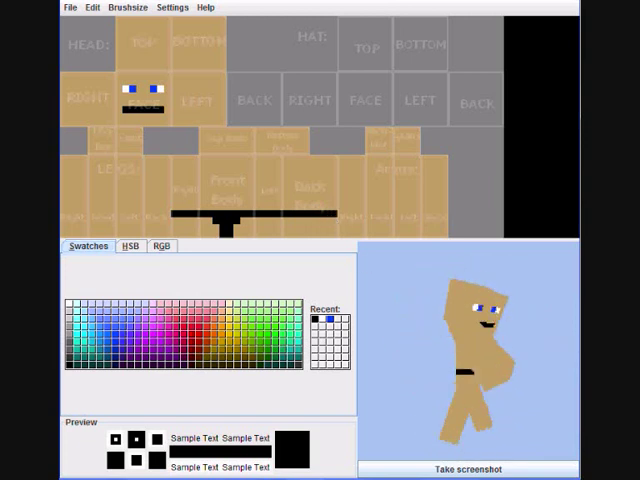
drag(420, 360, 437, 350)
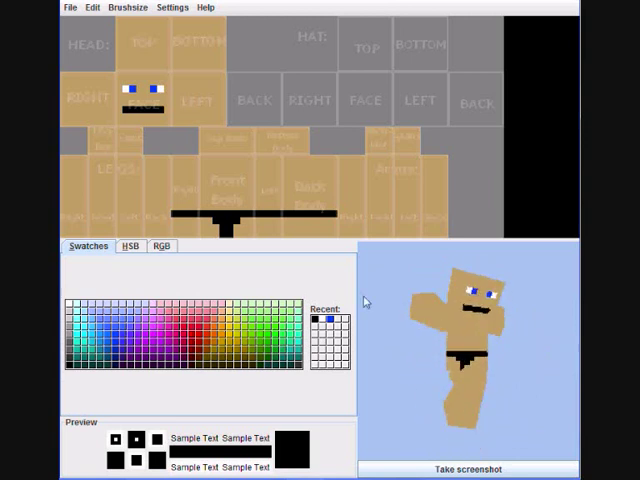
click(128, 8)
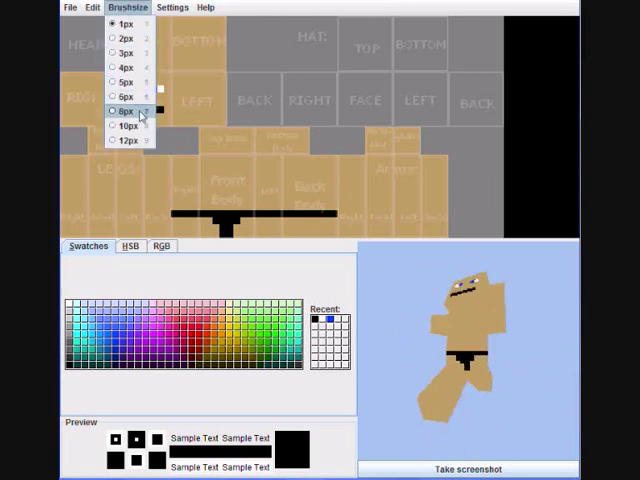
click(140, 110)
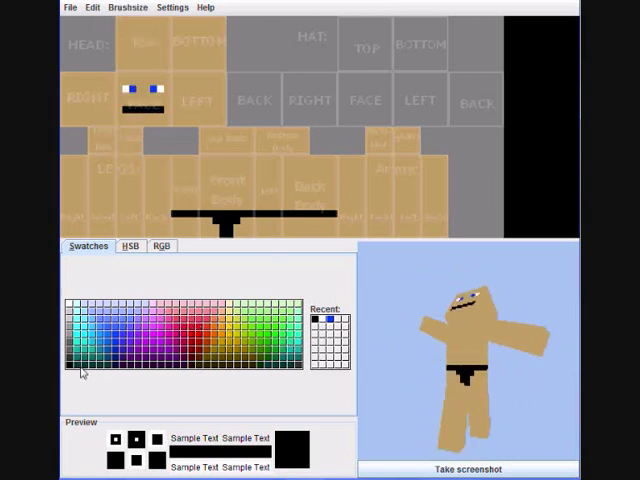
Step: Set the paint colour to dark brown in HSB (hue about 34, S 47, B 38)
click(130, 246)
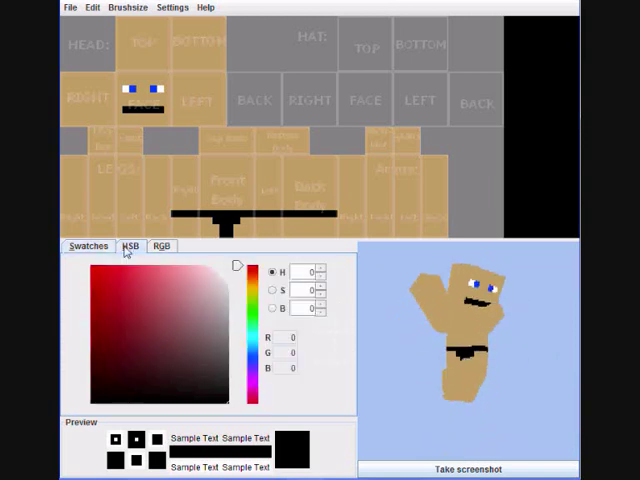
click(252, 285)
drag(210, 318, 192, 305)
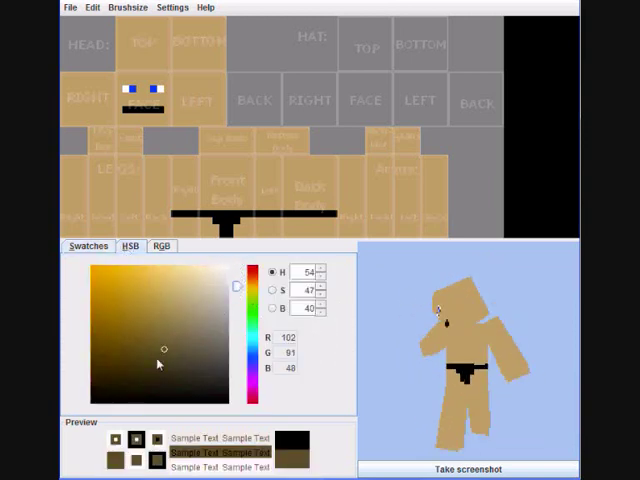
click(171, 326)
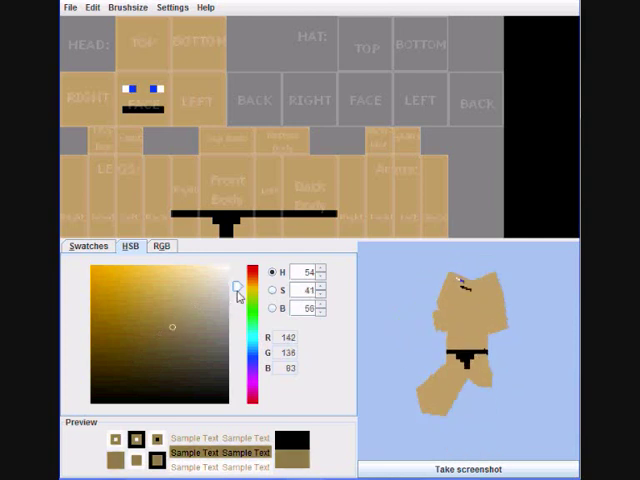
mouse_move(236, 285)
mouse_down()
mouse_move(236, 265)
mouse_move(236, 279)
mouse_up()
drag(171, 326, 166, 354)
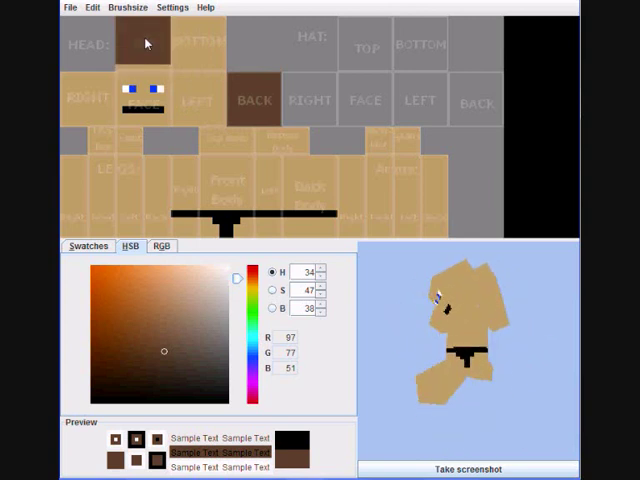
Step: Paint brown hair on the head top and upper sides, using a 4px brush near the eyes
drag(145, 43, 145, 60)
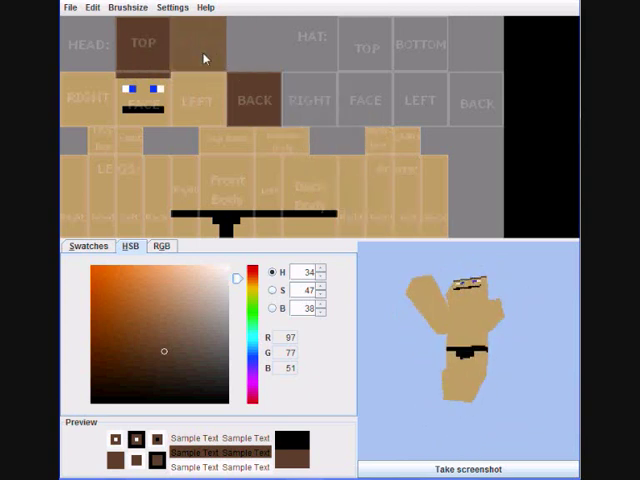
drag(198, 40, 205, 62)
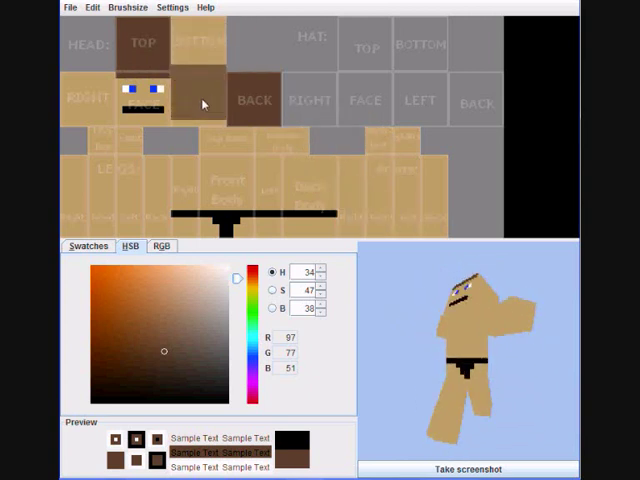
click(128, 7)
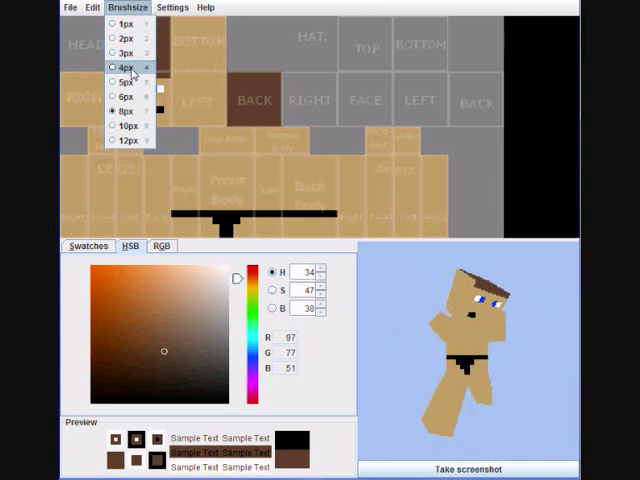
click(126, 67)
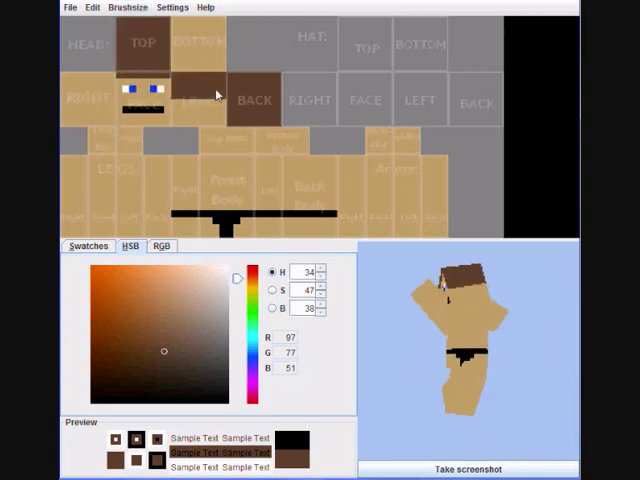
mouse_move(118, 93)
mouse_down()
mouse_move(80, 95)
mouse_move(88, 97)
mouse_up()
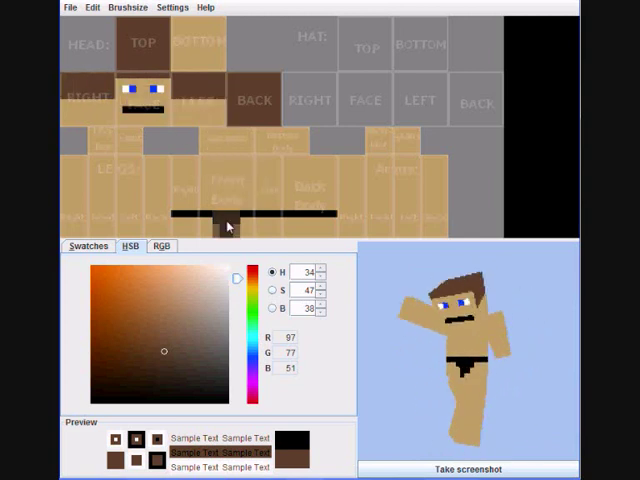
drag(227, 222, 240, 224)
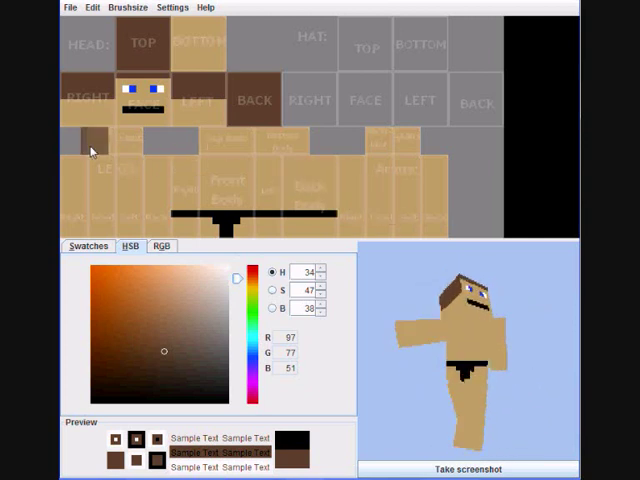
Step: Pick bright blue (hue 238, full saturation and brightness) and paint a band across arms and back body
click(236, 356)
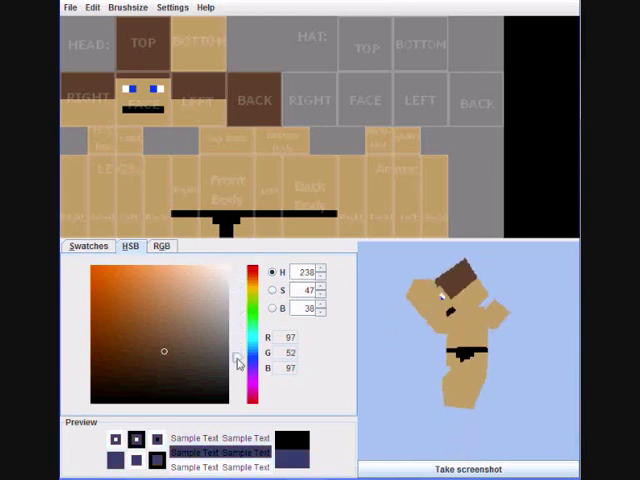
drag(131, 313, 229, 268)
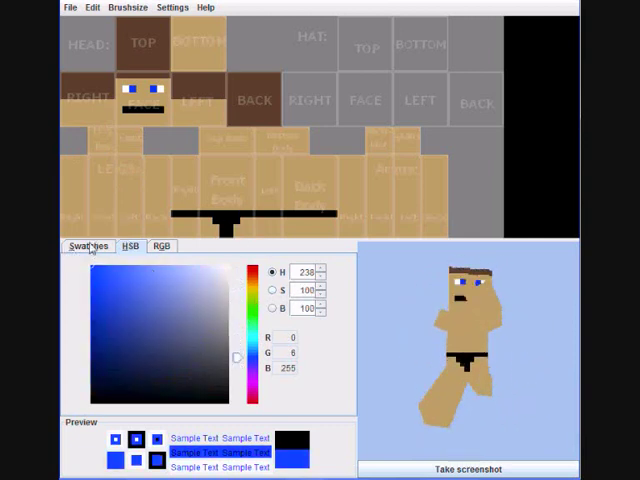
click(88, 246)
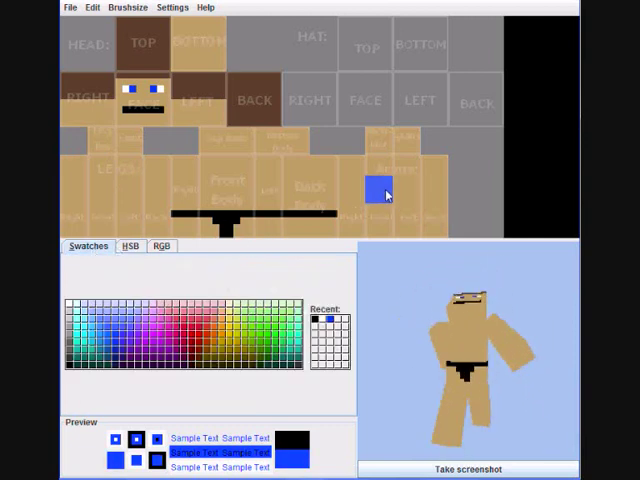
drag(381, 200, 445, 190)
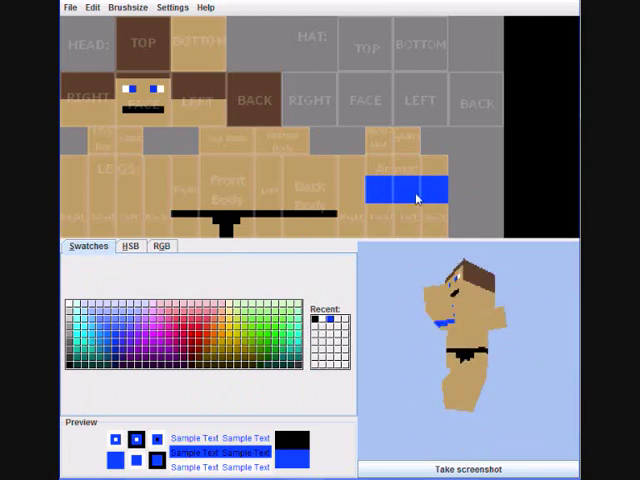
drag(358, 196, 300, 196)
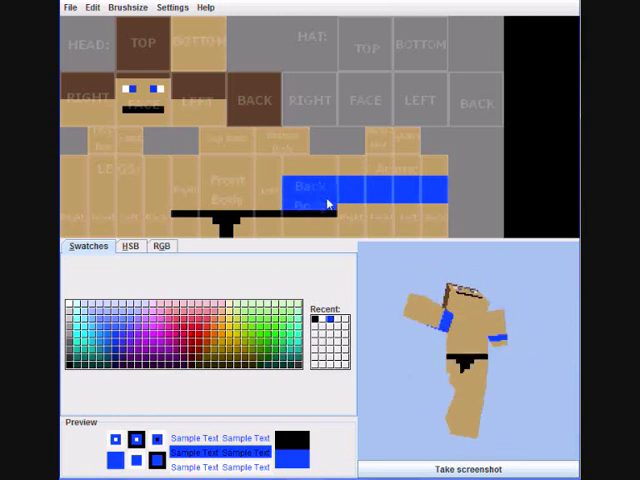
Step: Paint the front body, top body and the gap to the back body blue
mouse_move(258, 200)
mouse_down()
mouse_move(219, 201)
mouse_move(235, 201)
mouse_up()
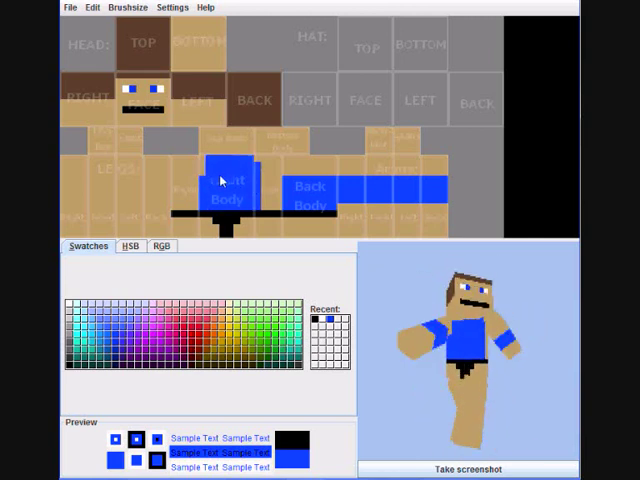
drag(222, 181, 241, 155)
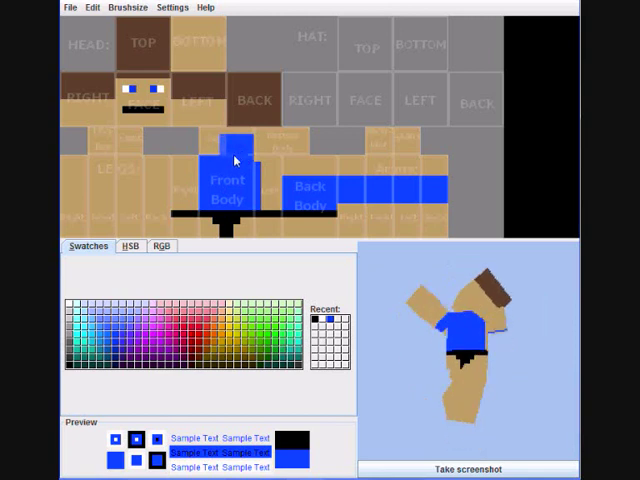
mouse_move(235, 160)
mouse_down()
mouse_move(208, 160)
mouse_move(200, 145)
mouse_up()
click(318, 172)
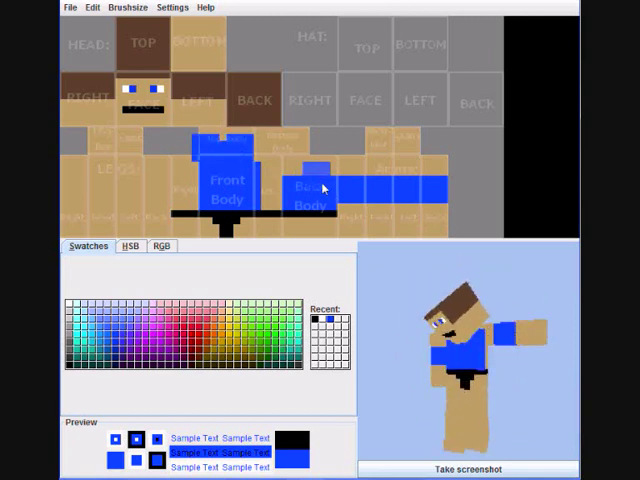
drag(323, 188, 262, 185)
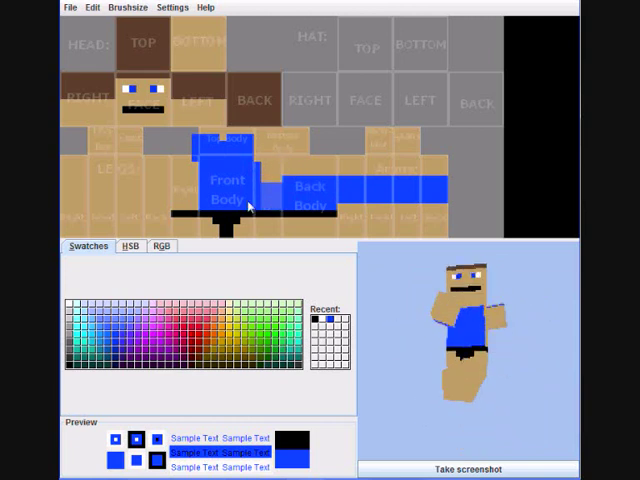
Step: Paint the right and left torso sides blue, undoing one stray patch
drag(200, 178, 188, 185)
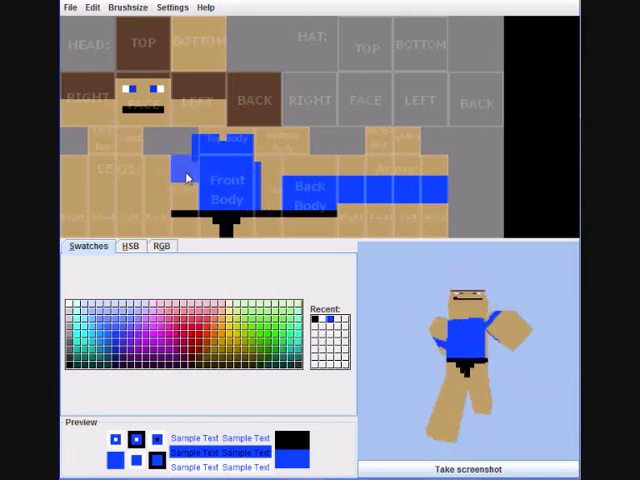
mouse_move(186, 176)
mouse_down()
mouse_move(188, 200)
mouse_move(190, 190)
mouse_up()
key(ctrl+z)
click(92, 7)
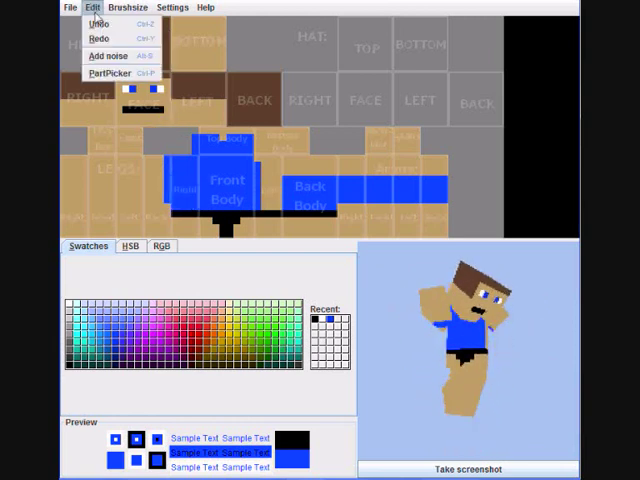
click(97, 22)
drag(188, 178, 188, 205)
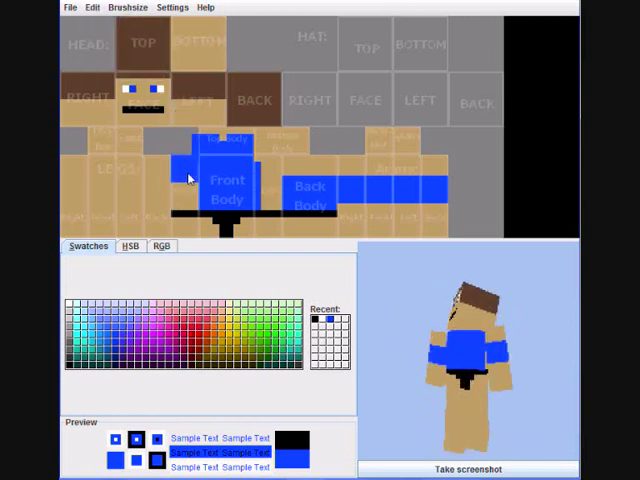
click(270, 172)
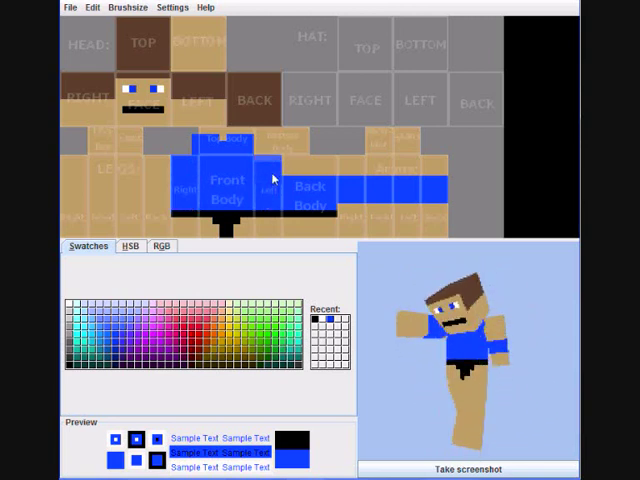
mouse_move(272, 184)
mouse_down()
mouse_move(305, 176)
mouse_move(437, 178)
mouse_up()
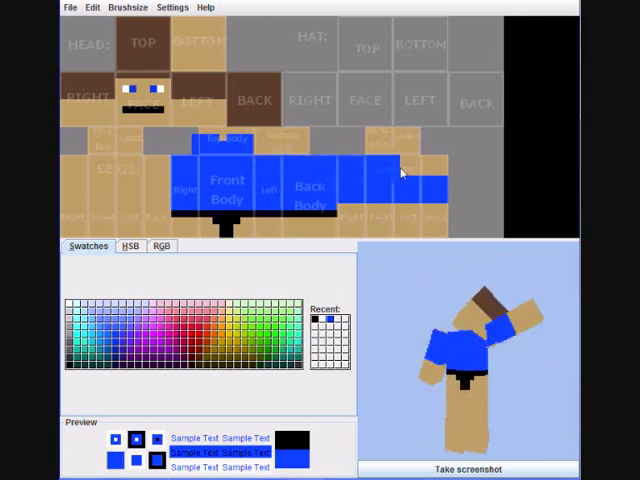
Step: Undo the last stroke and paint the upper arms and shoulder tops blue, removing stray spots
click(92, 7)
click(100, 26)
click(352, 148)
mouse_move(372, 158)
mouse_down()
mouse_move(420, 181)
mouse_move(438, 176)
mouse_up()
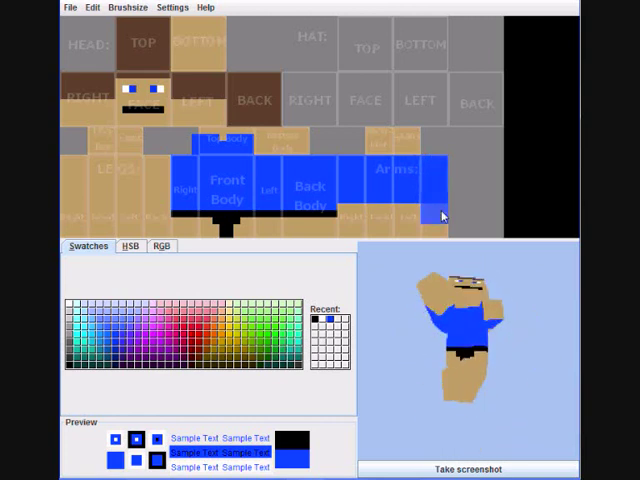
click(400, 40)
key(ctrl+z)
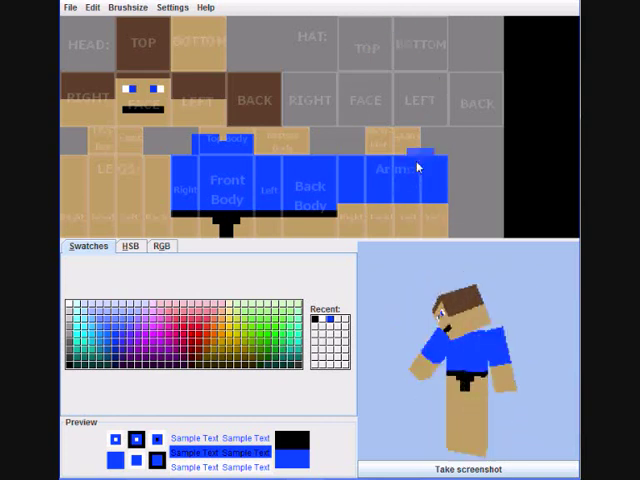
click(476, 203)
key(ctrl+z)
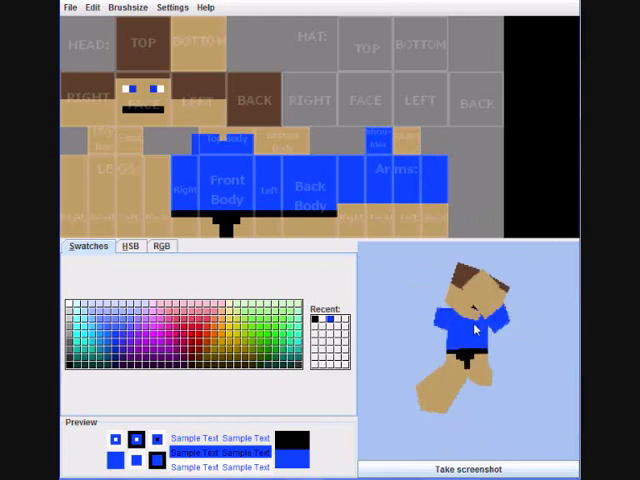